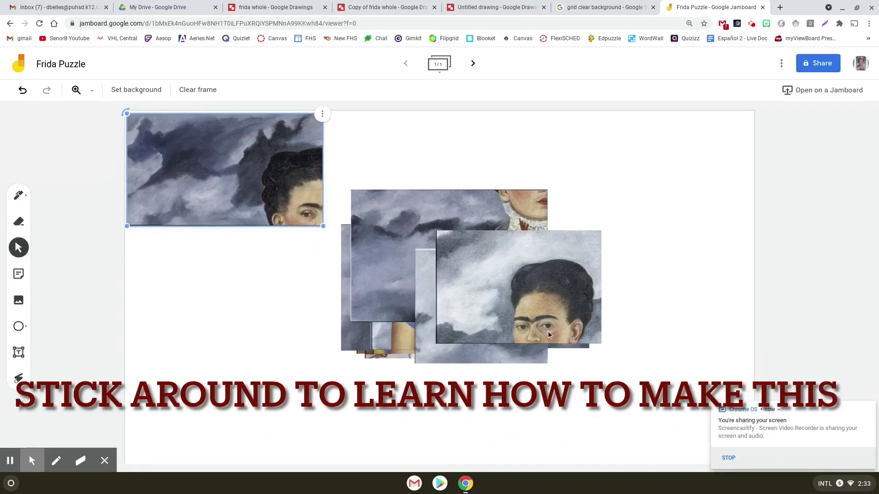
- Spread the stacked puzzle pieces, placing the left figure's torso under her head and the right figure's head above her torso
drag(547, 325, 695, 207)
drag(480, 212, 251, 248)
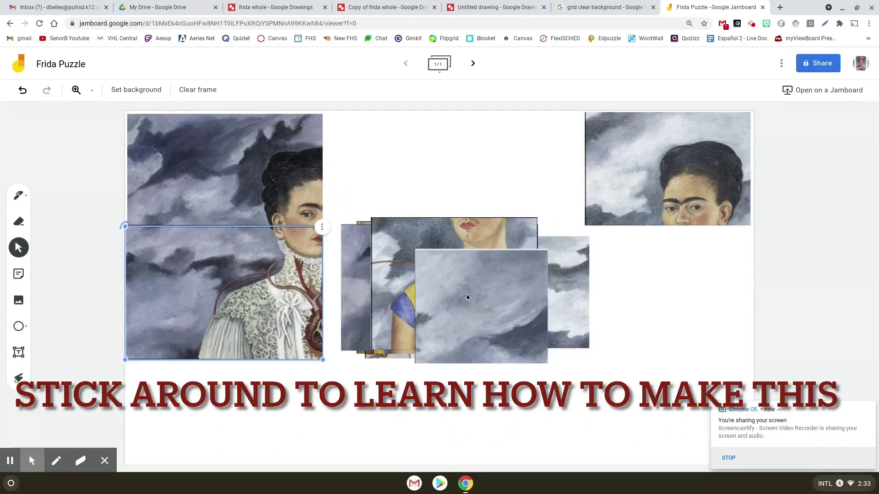
drag(467, 297, 432, 153)
drag(482, 282, 641, 422)
drag(698, 290, 543, 294)
drag(618, 409, 698, 277)
drag(579, 299, 602, 296)
drag(654, 194, 520, 191)
- Lay the bottom-row pieces along the frame's lower edge and place the plain cloud piece in the upper-right corner
drag(420, 281, 200, 411)
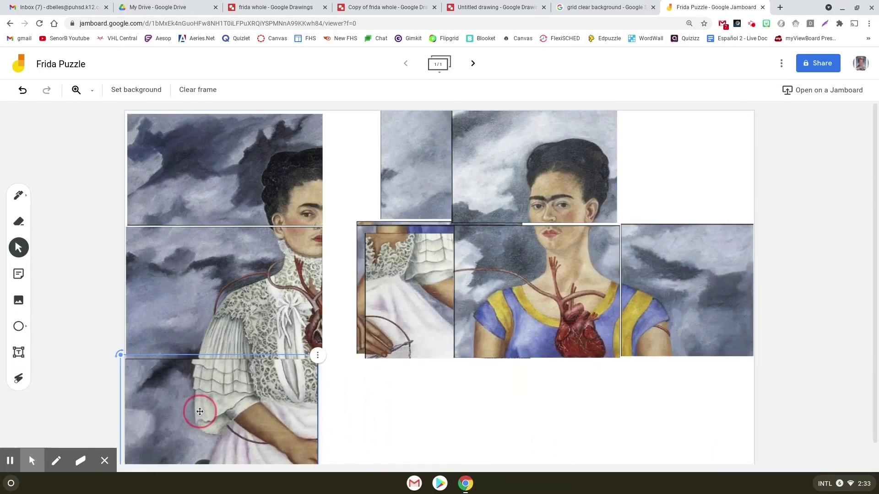
drag(394, 316, 345, 444)
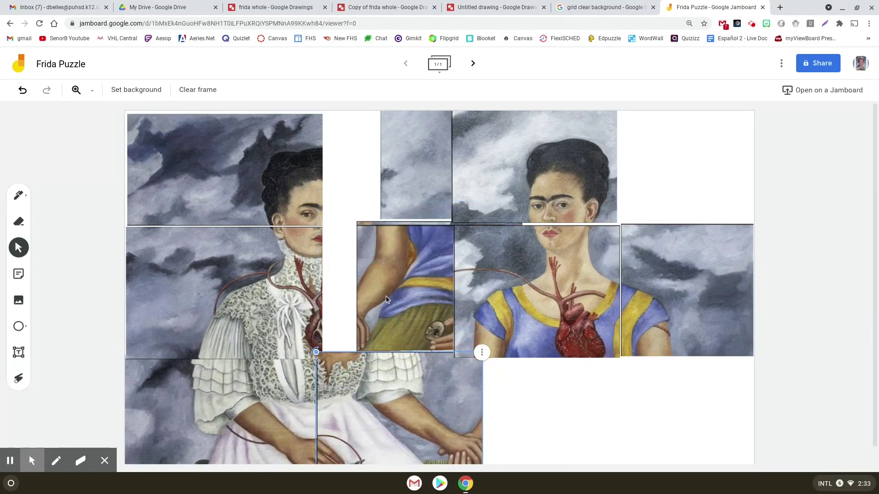
drag(386, 299, 651, 419)
drag(407, 272, 368, 268)
drag(403, 168, 658, 174)
drag(414, 267, 364, 283)
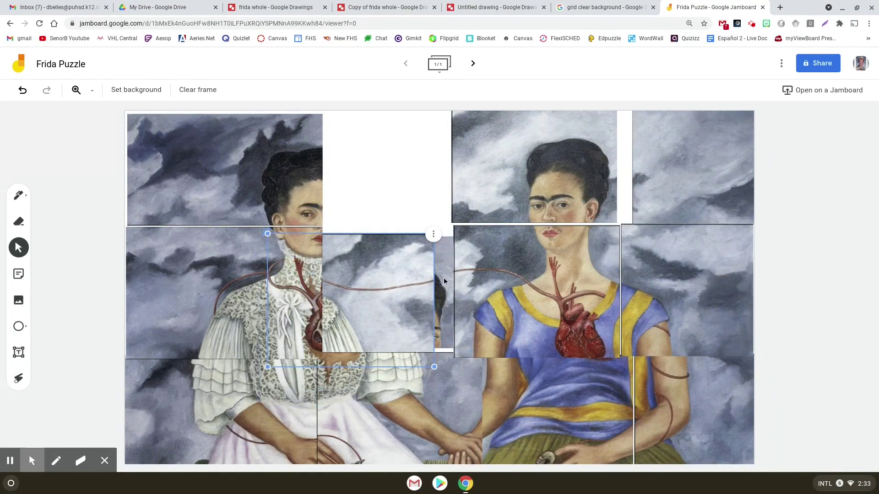
- Fit the remaining top-row piece beside the left figure's head and shift the neighbouring pieces to complete the painting
drag(445, 281, 347, 159)
drag(358, 263, 413, 258)
drag(399, 206, 397, 202)
drag(688, 160, 675, 160)
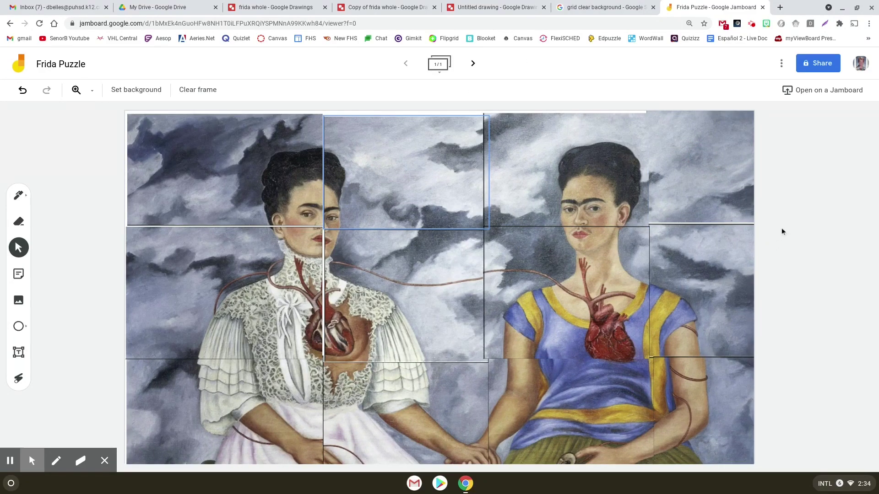
- Nudge the upper and middle pieces and the upper-right cloud piece so their edges line up, and clear the selection
click(373, 202)
drag(373, 202, 370, 255)
click(785, 196)
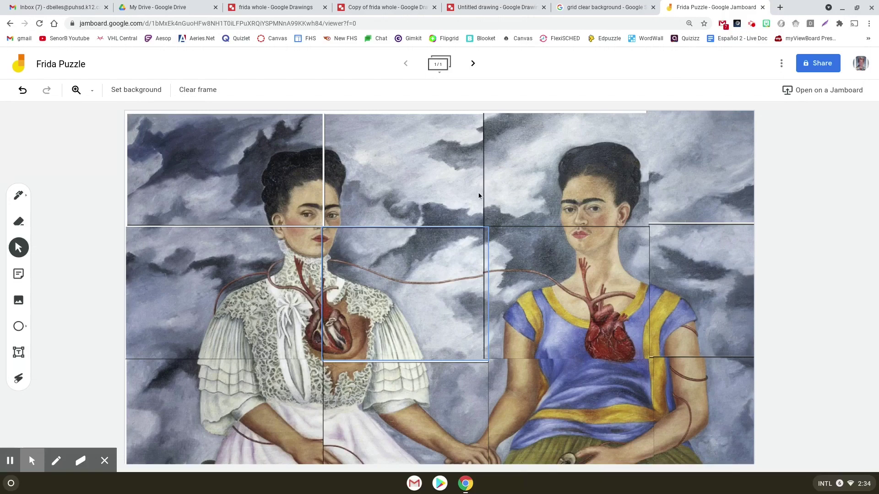
click(414, 247)
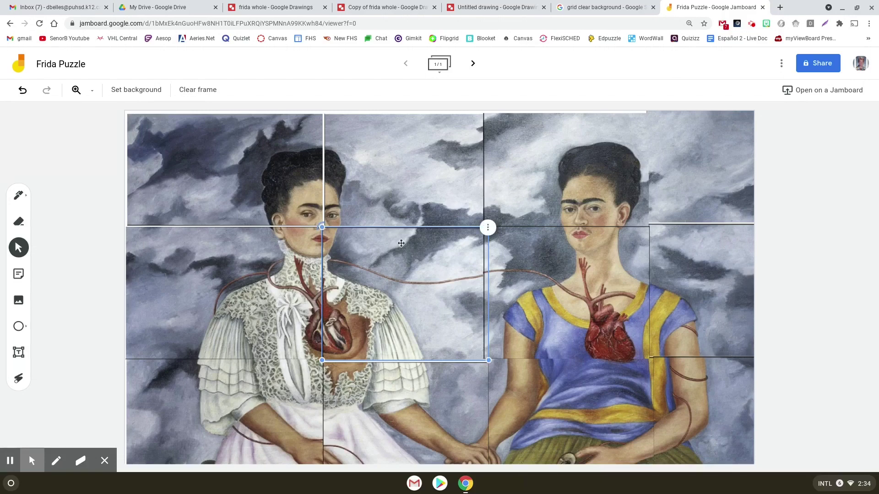
mouse_move(710, 182)
mouse_down()
mouse_move(746, 226)
mouse_move(712, 185)
mouse_move(681, 186)
mouse_move(691, 198)
mouse_move(715, 187)
mouse_up()
click(850, 192)
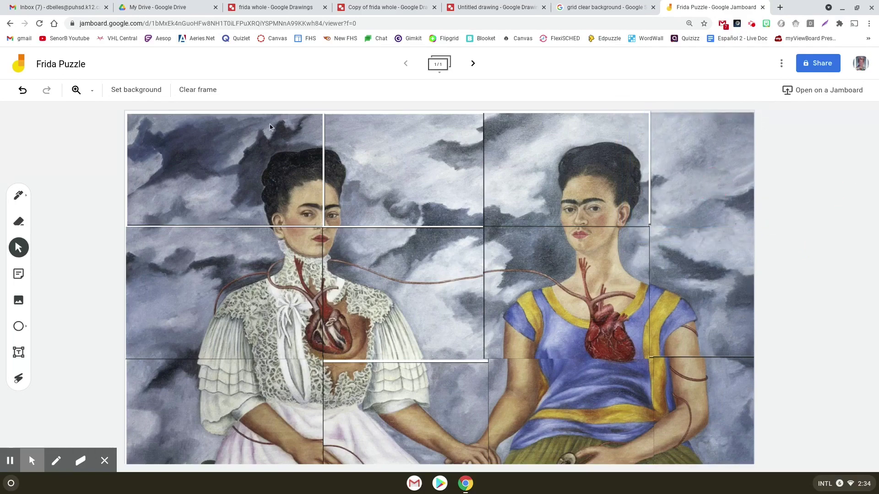
- Switch to Google Drawings and compare the grid over the painting in Copy of frida whole with the one in frida whole
click(378, 5)
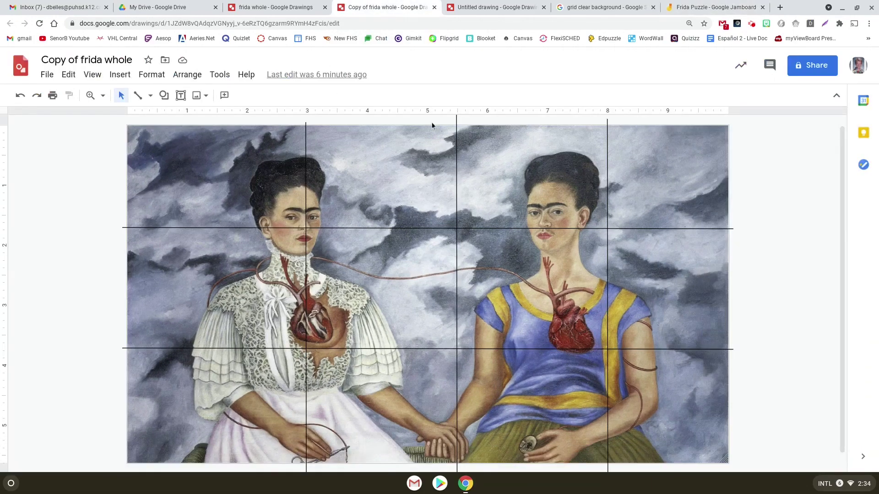
click(294, 5)
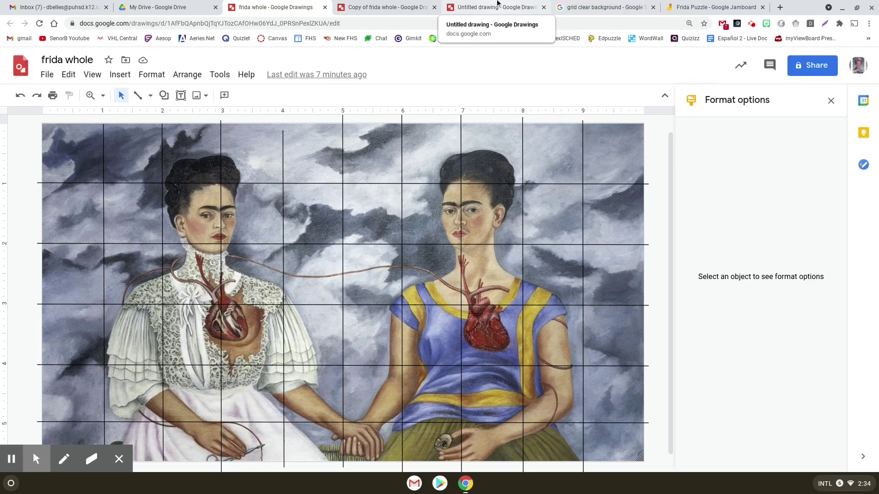
click(476, 6)
click(406, 3)
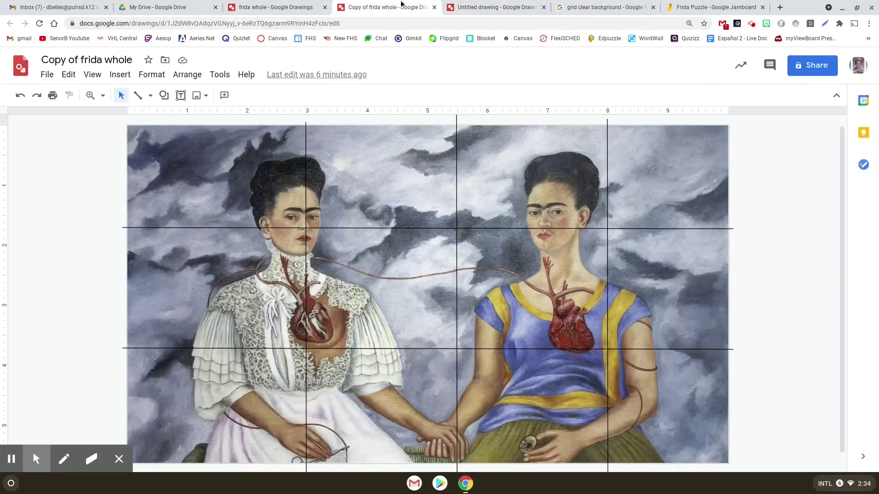
click(273, 5)
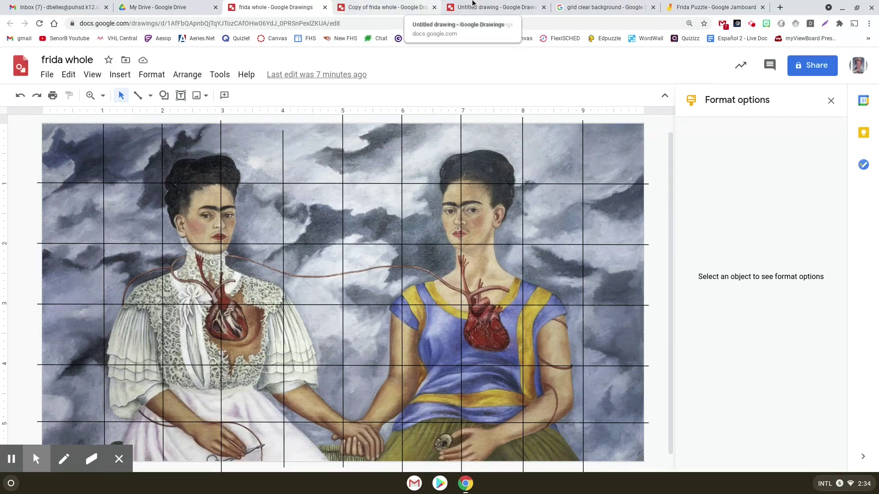
- Open the Untitled drawing with the transparent background and select all of its grid lines
click(491, 4)
click(113, 224)
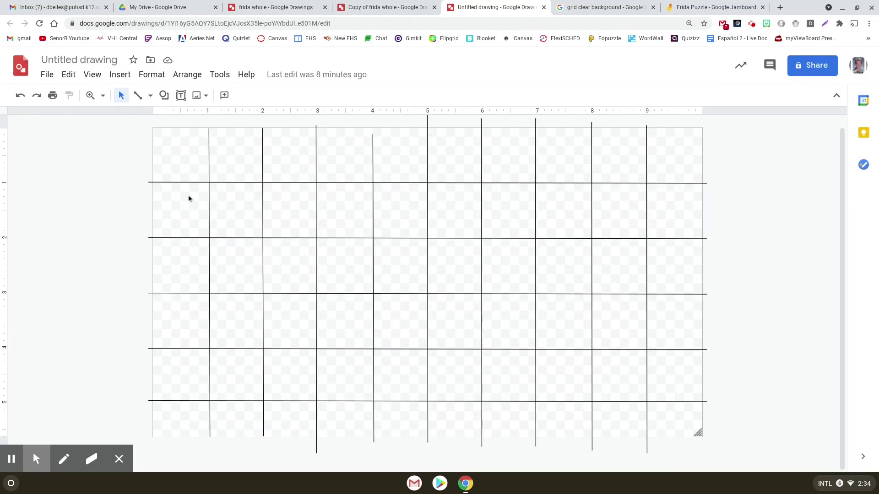
click(137, 95)
key(ctrl+a)
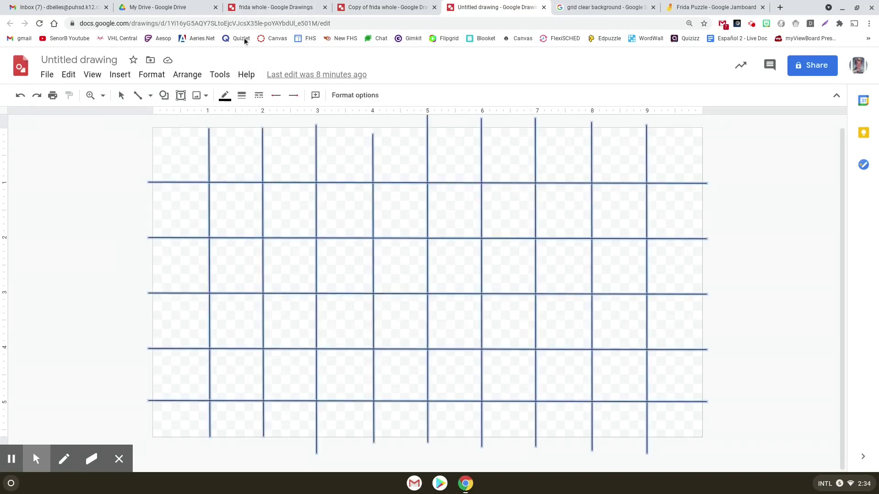
- In Copy of frida whole, mark out the top-row grid cell with the right figure's head as a partial screenshot area
click(368, 6)
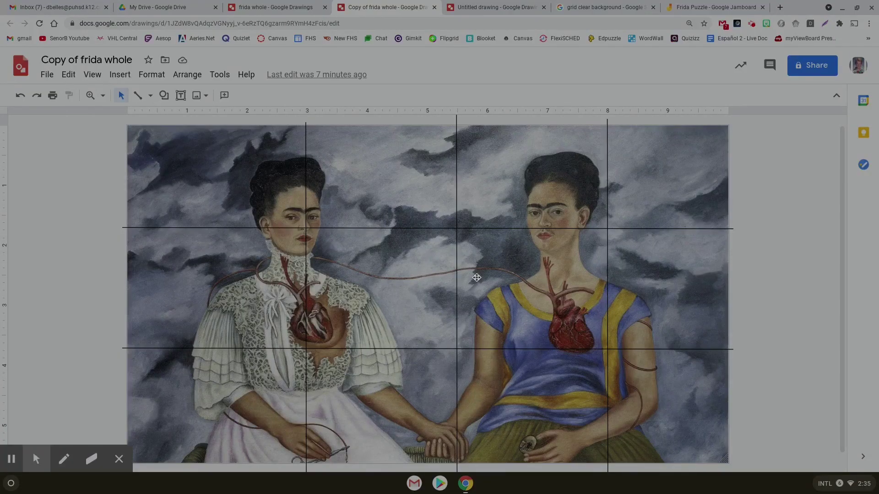
drag(456, 125, 607, 228)
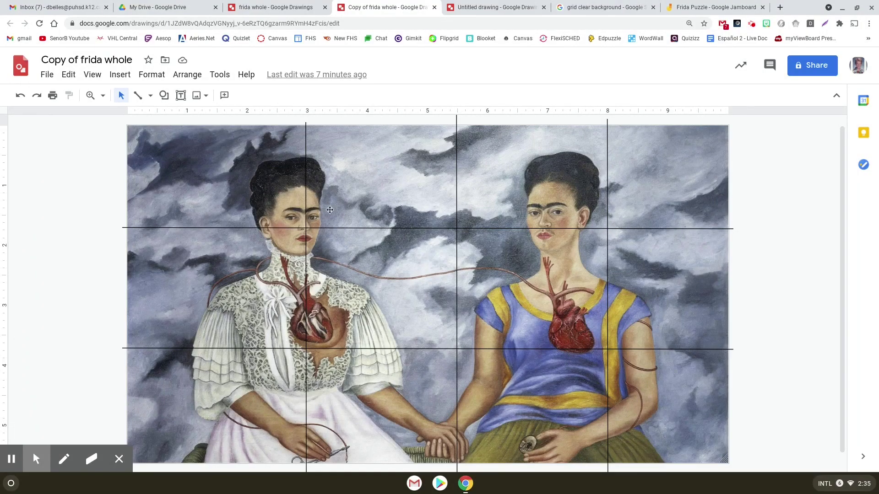
- Switch to the Frida Puzzle Jamboard, examine the screenshot pieces in Downloads available for image upload, and cancel the upload
click(708, 7)
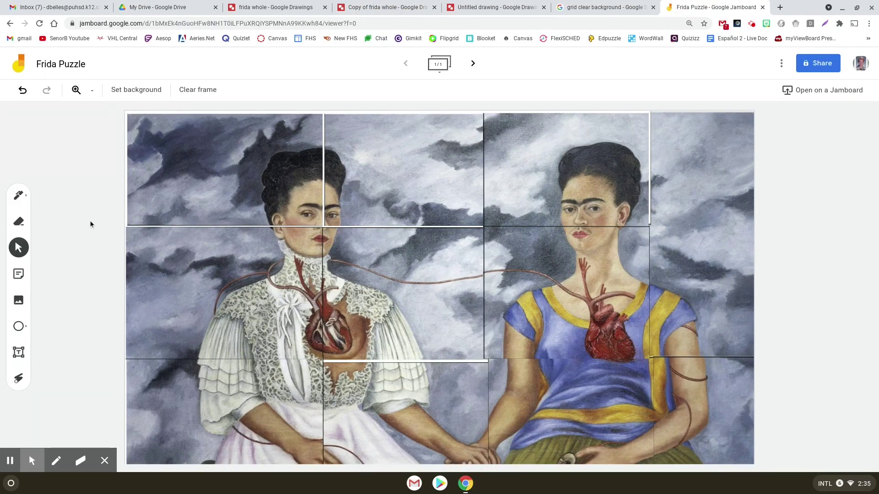
click(19, 300)
click(447, 322)
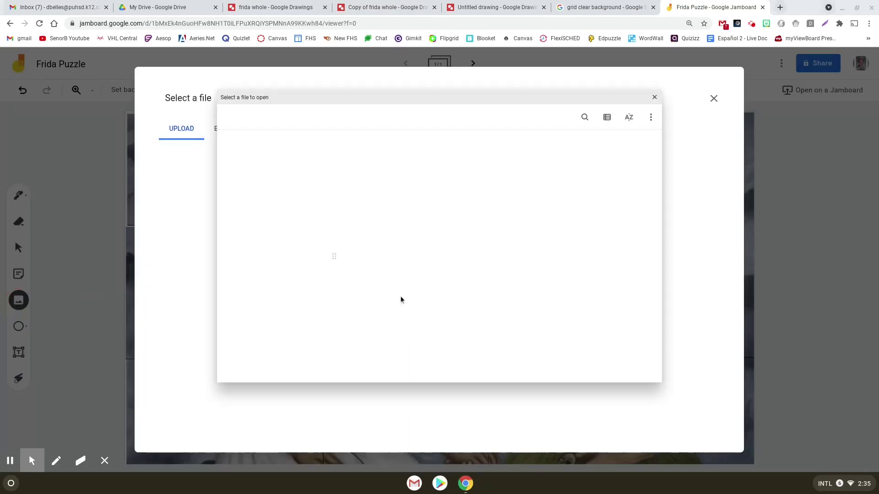
click(432, 164)
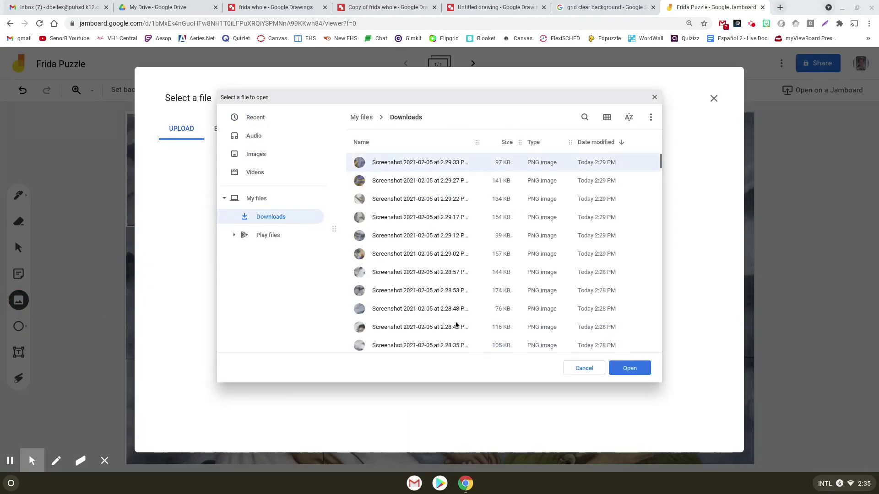
scroll(402, 282, down, 1)
scroll(394, 273, down, 2)
scroll(414, 304, up, 5)
click(654, 97)
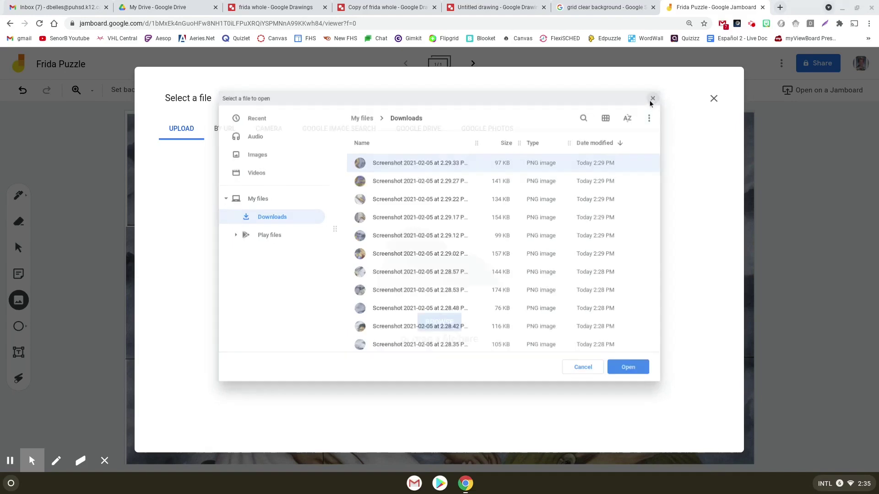
click(713, 100)
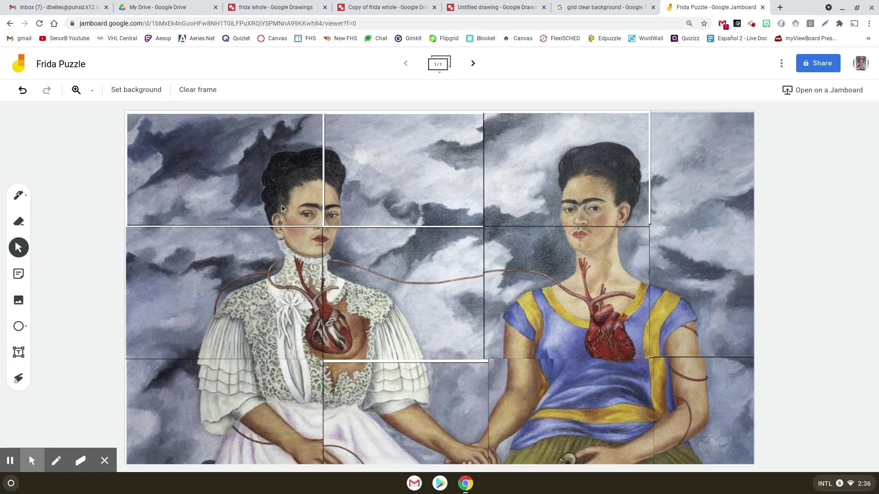
- Stack the top-row pieces and the left and centre-right middle-row pieces in the centre of the frame
drag(275, 202, 419, 307)
drag(247, 294, 393, 300)
drag(580, 280, 422, 274)
drag(420, 185, 443, 277)
drag(548, 180, 424, 282)
drag(690, 200, 420, 298)
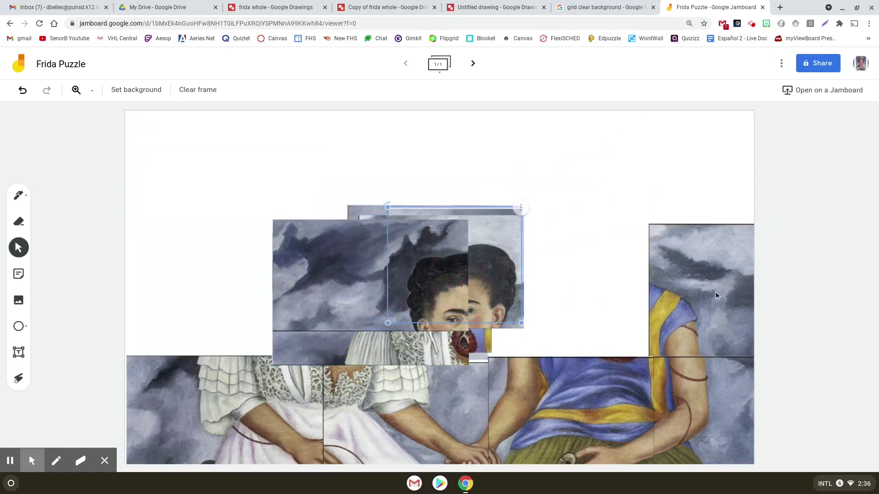
- Add the right-hand middle-row piece and the whole bottom row to the central pile, and clear the selection
drag(716, 295, 453, 289)
drag(675, 408, 408, 285)
drag(565, 389, 409, 269)
drag(427, 396, 448, 279)
drag(247, 403, 447, 287)
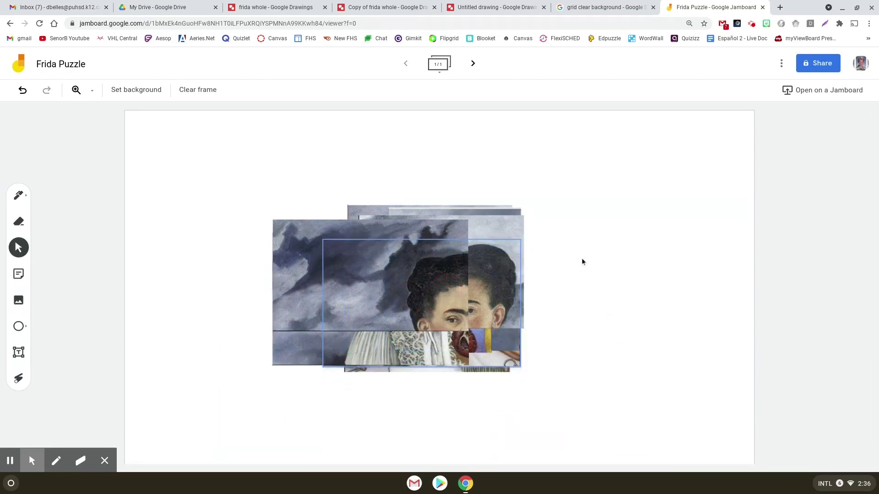
click(583, 262)
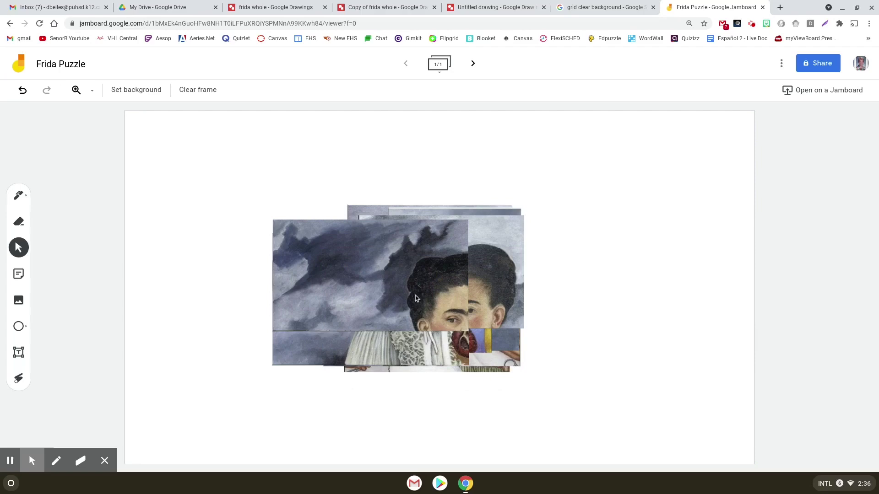
- Send the dark-cloud piece with the left figure's head one layer backward and review its other ordering options
click(389, 276)
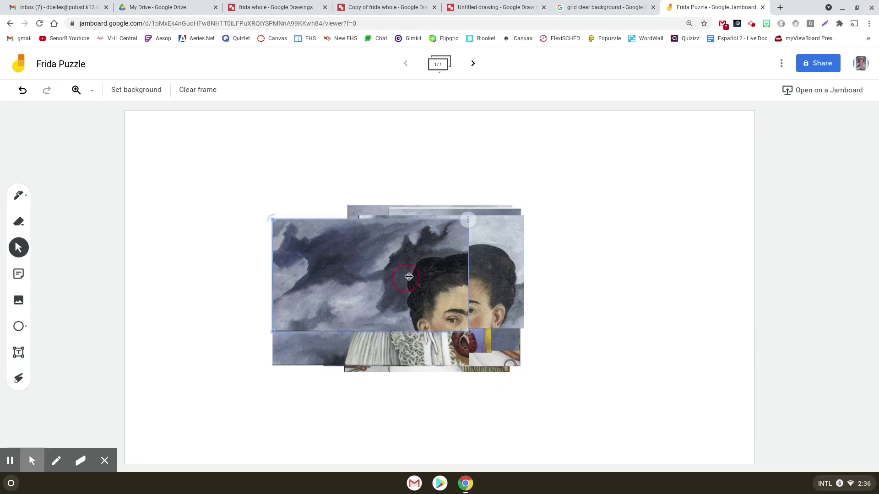
click(467, 220)
mouse_move(503, 265)
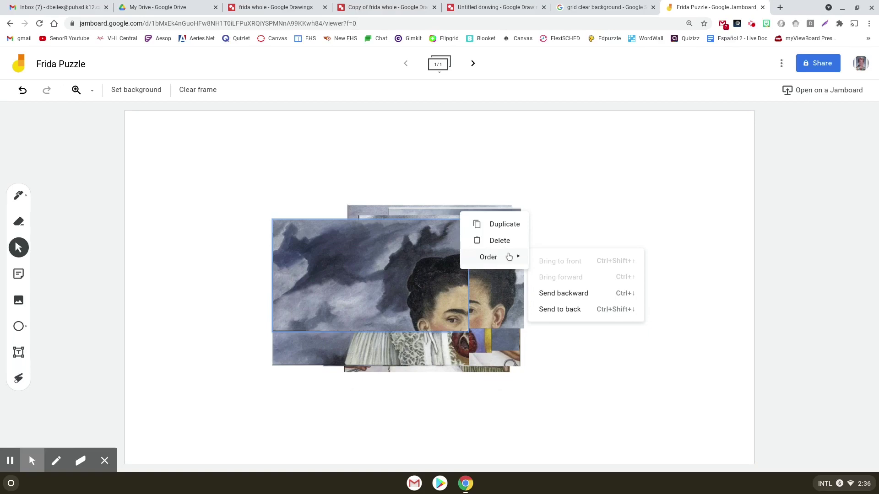
click(568, 293)
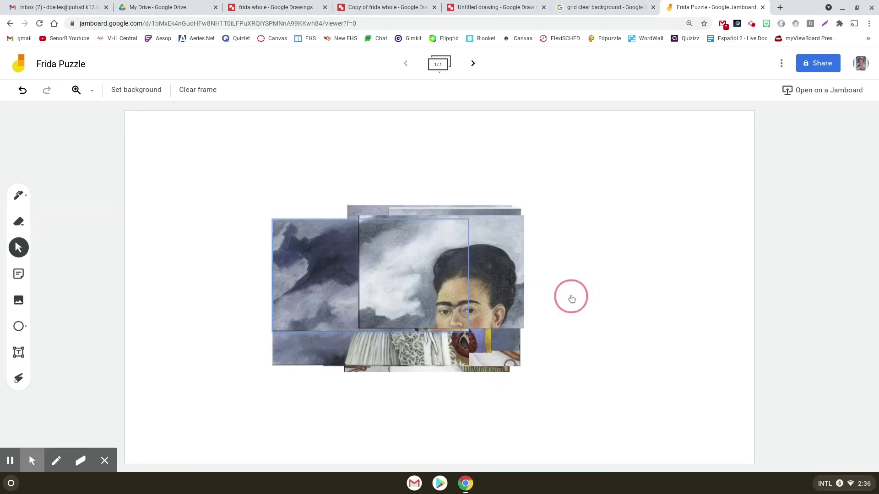
right_click(464, 221)
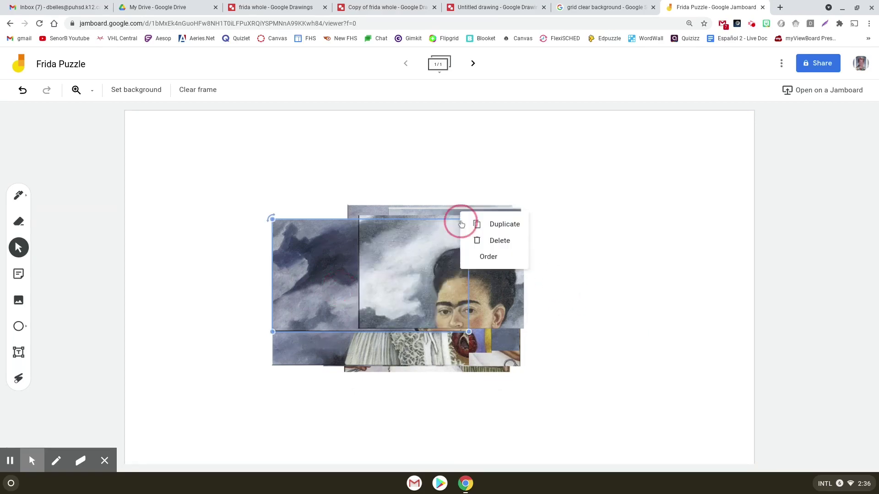
mouse_move(513, 261)
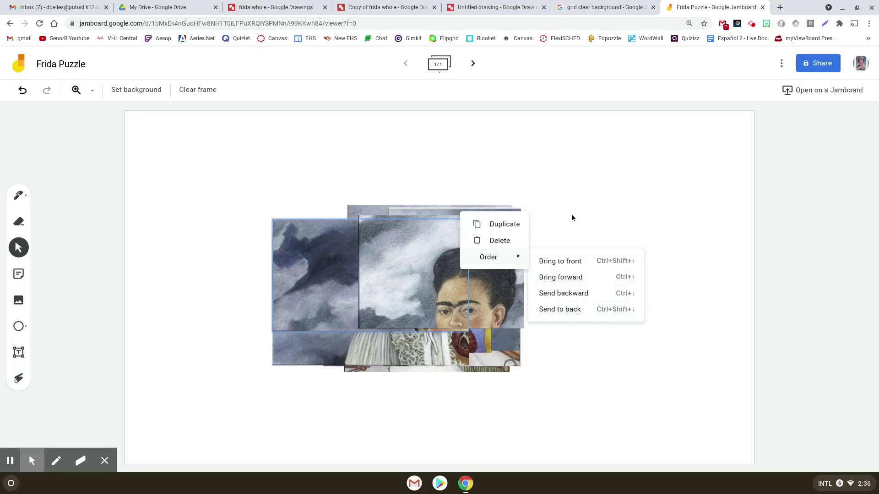
click(554, 280)
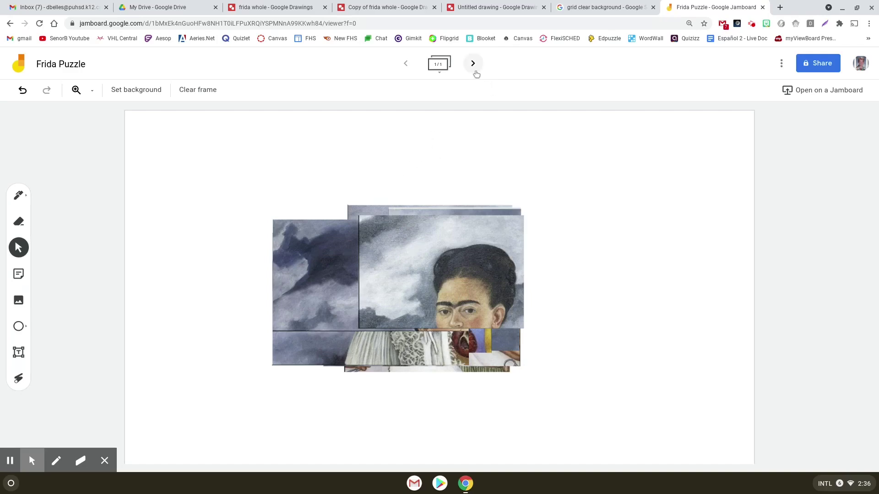
- Expand the frame overview, check the first frame's duplicate option, and close the overview without copying the frame
click(439, 66)
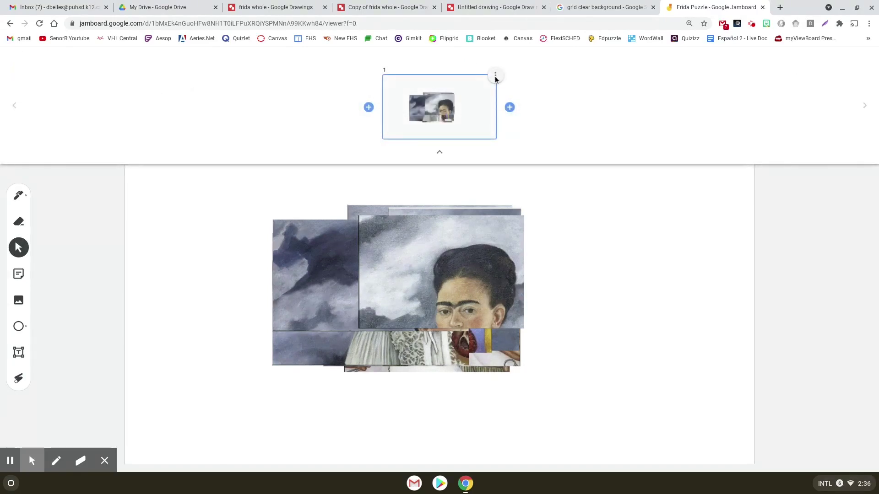
click(495, 76)
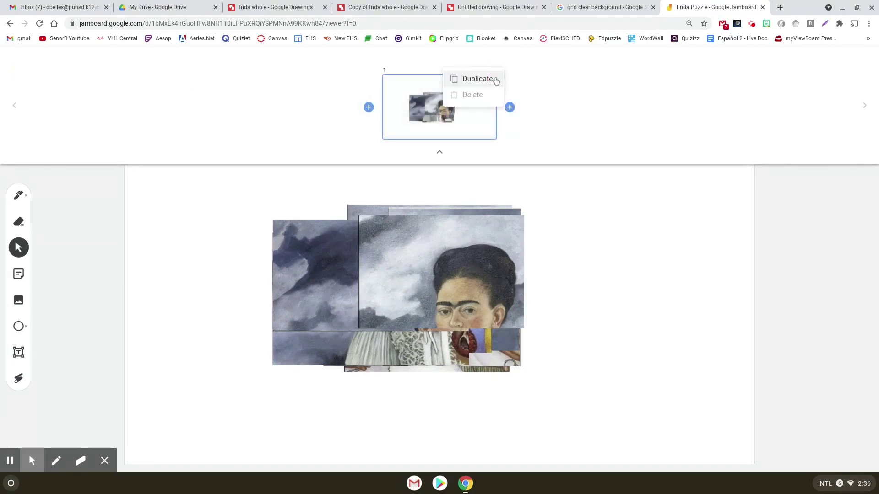
click(606, 76)
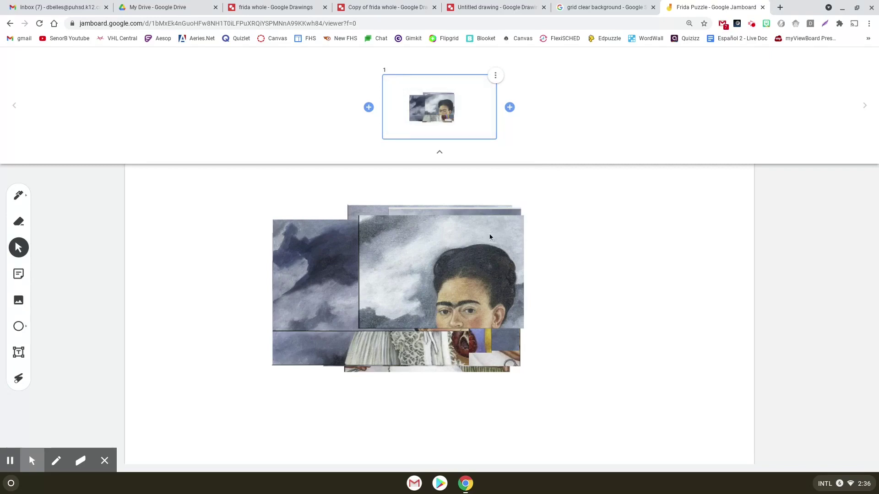
click(828, 263)
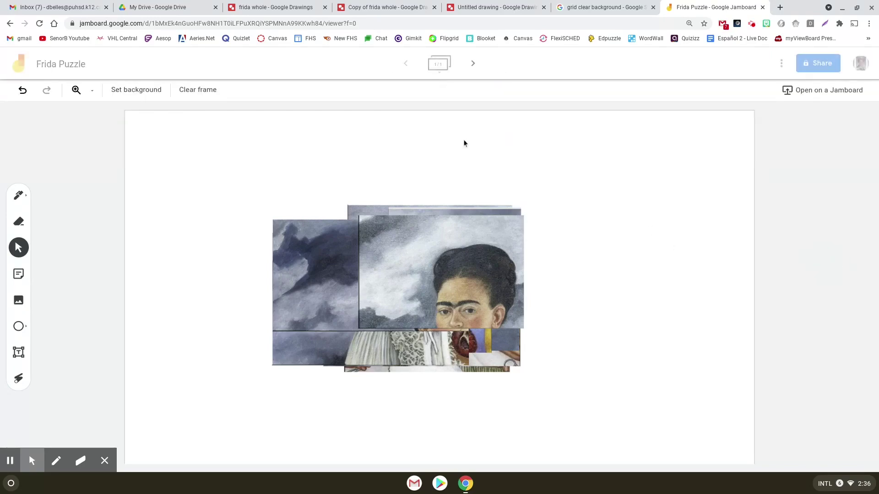